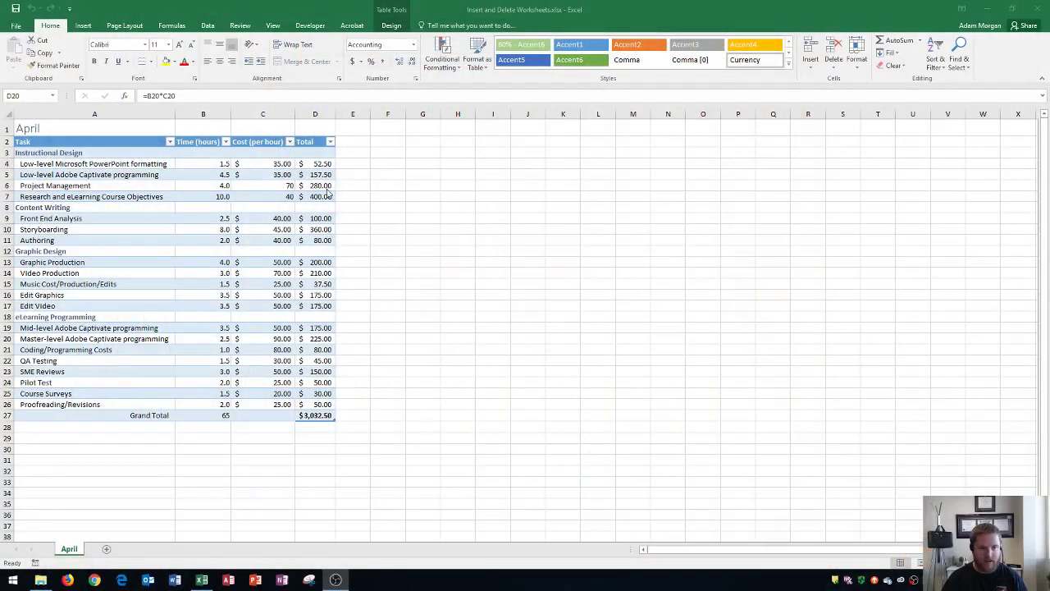
Step: Rename the current worksheet tab to April
click(44, 133)
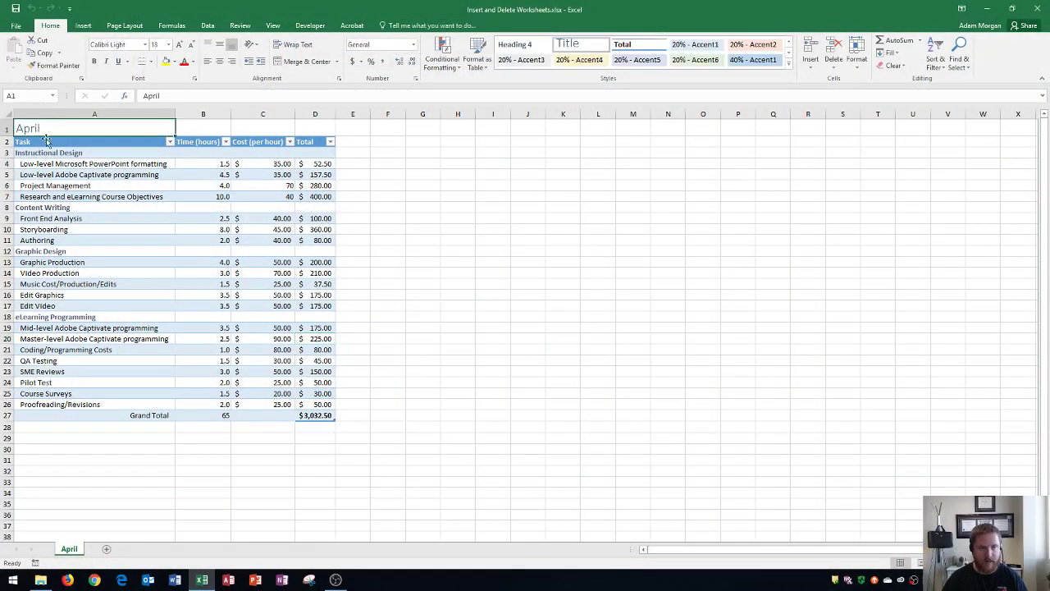
click(225, 252)
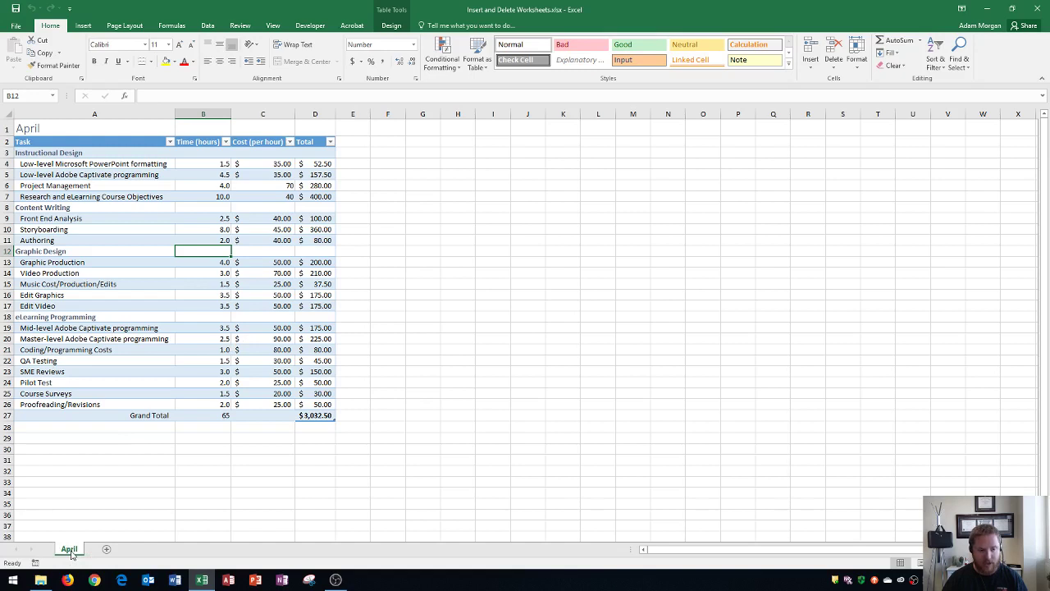
double_click(70, 549)
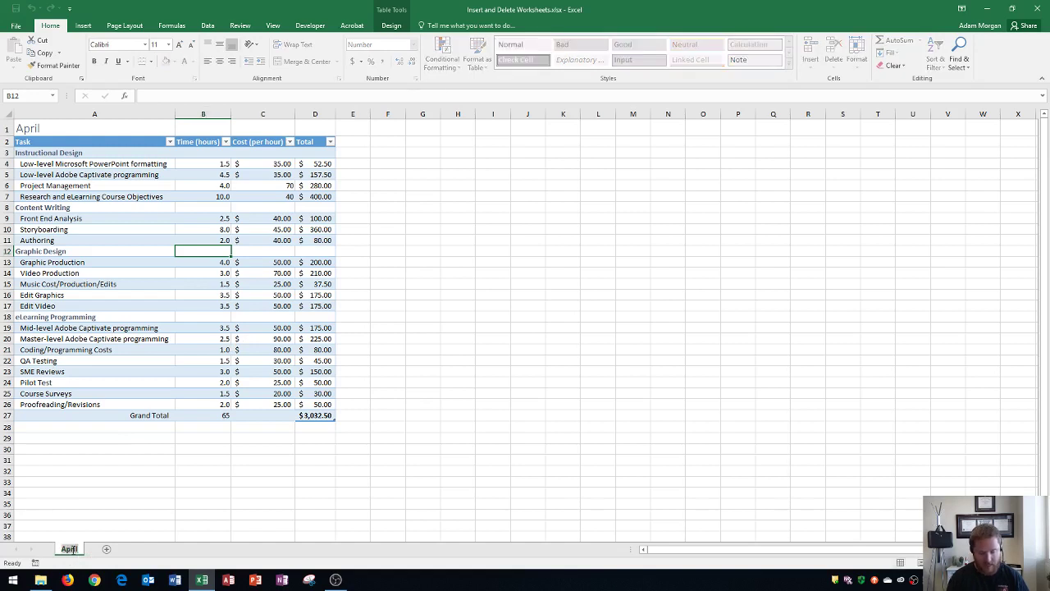
text(Ap)
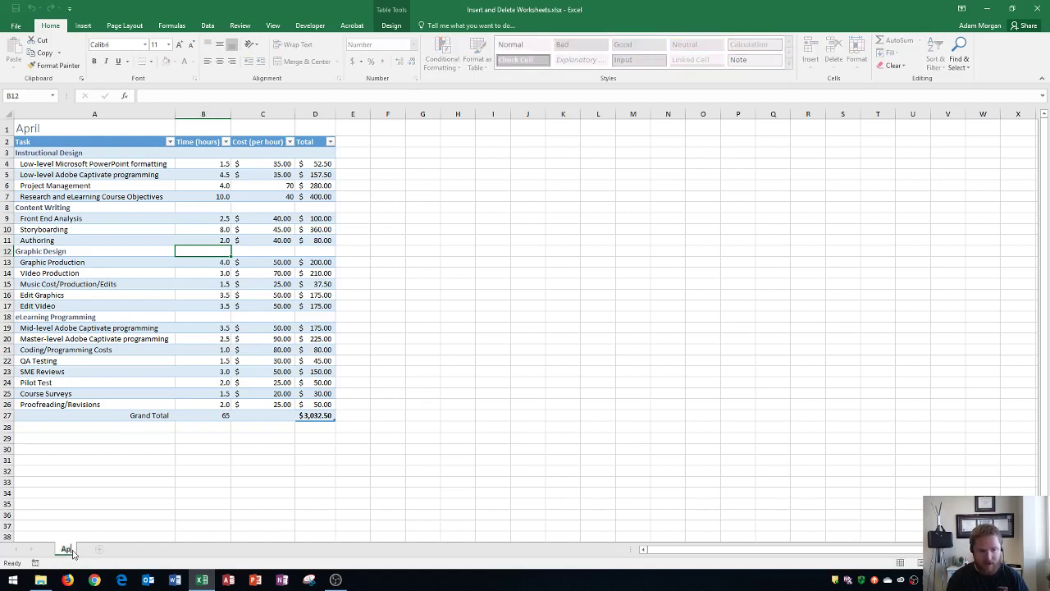
text(ril)
key(Return)
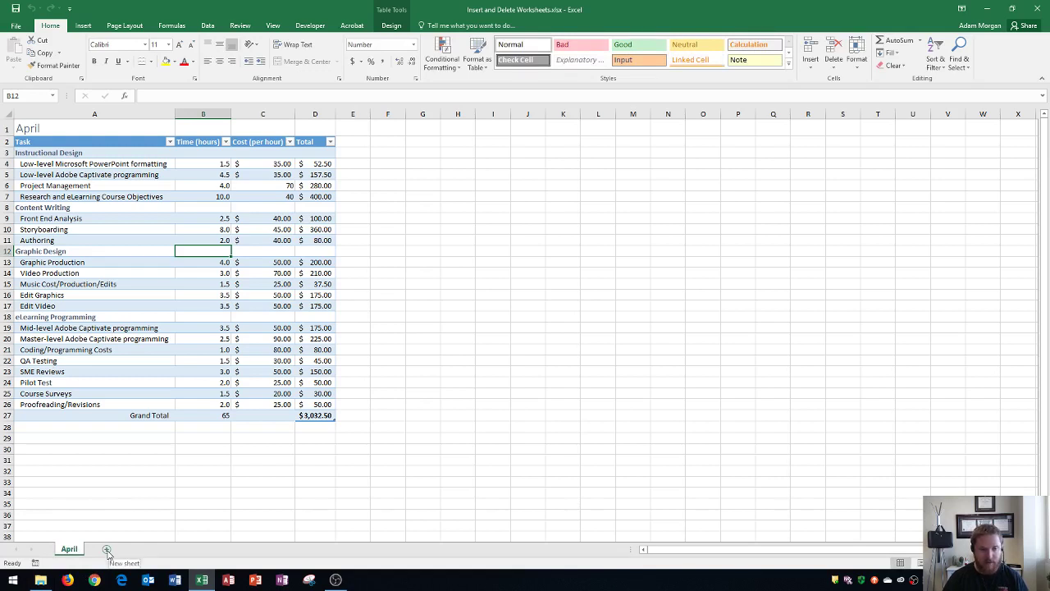
Step: Add a new worksheet named May, then return to the April sheet
click(106, 549)
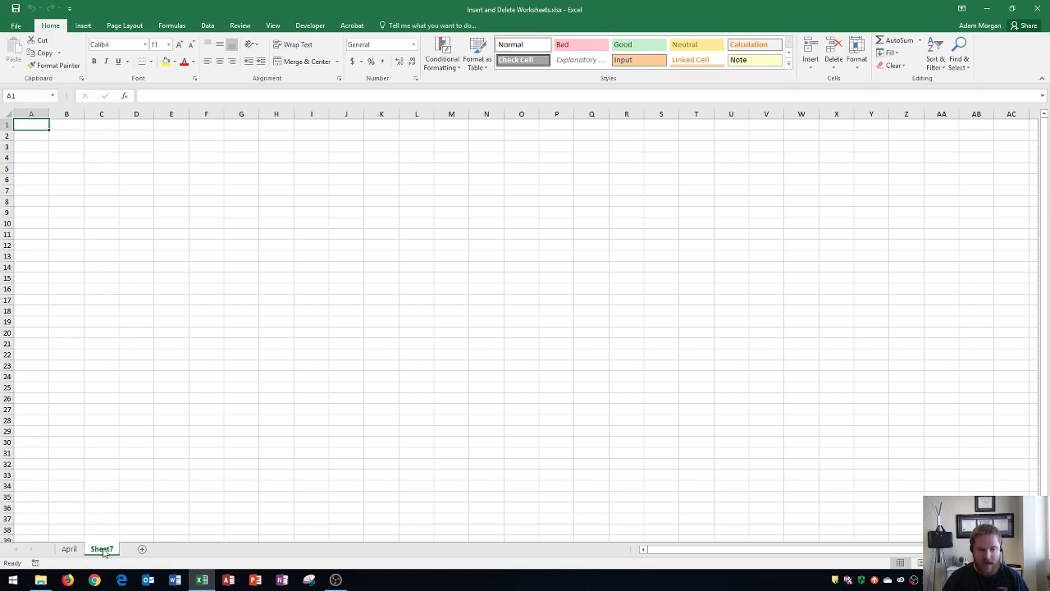
double_click(102, 550)
text(May)
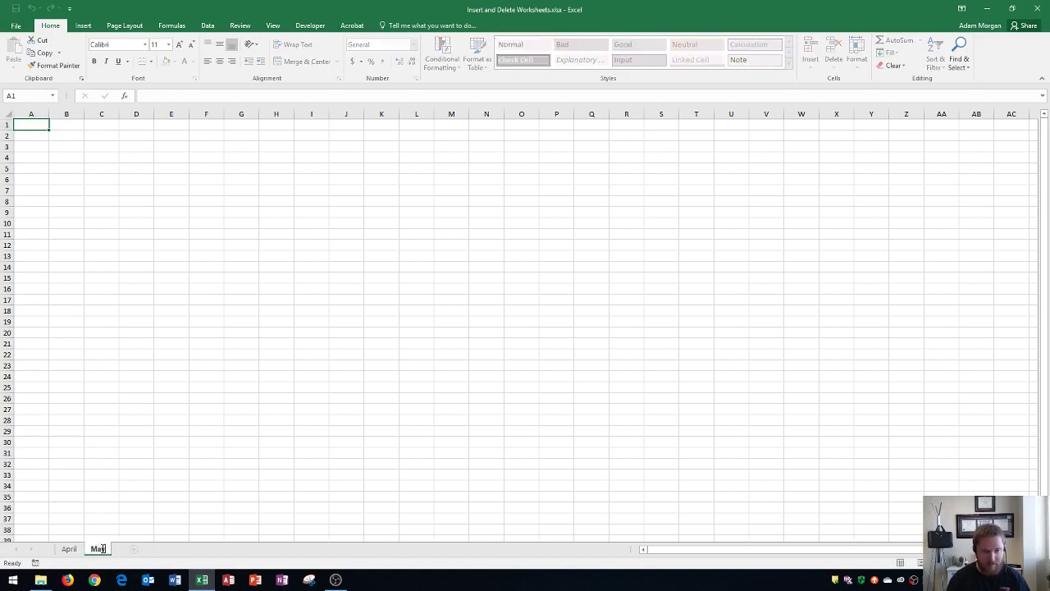
key(Return)
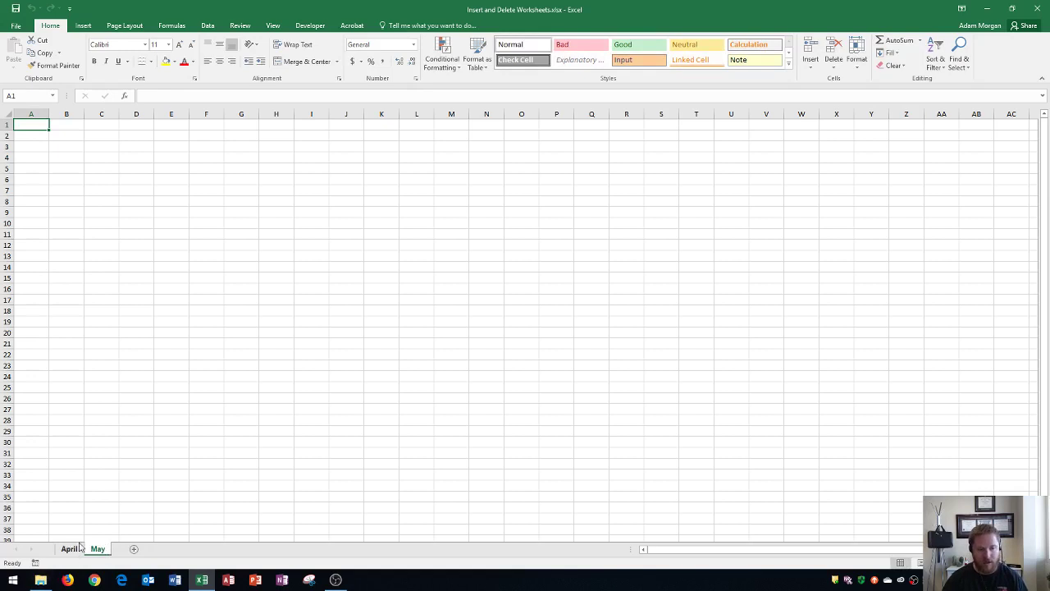
click(69, 549)
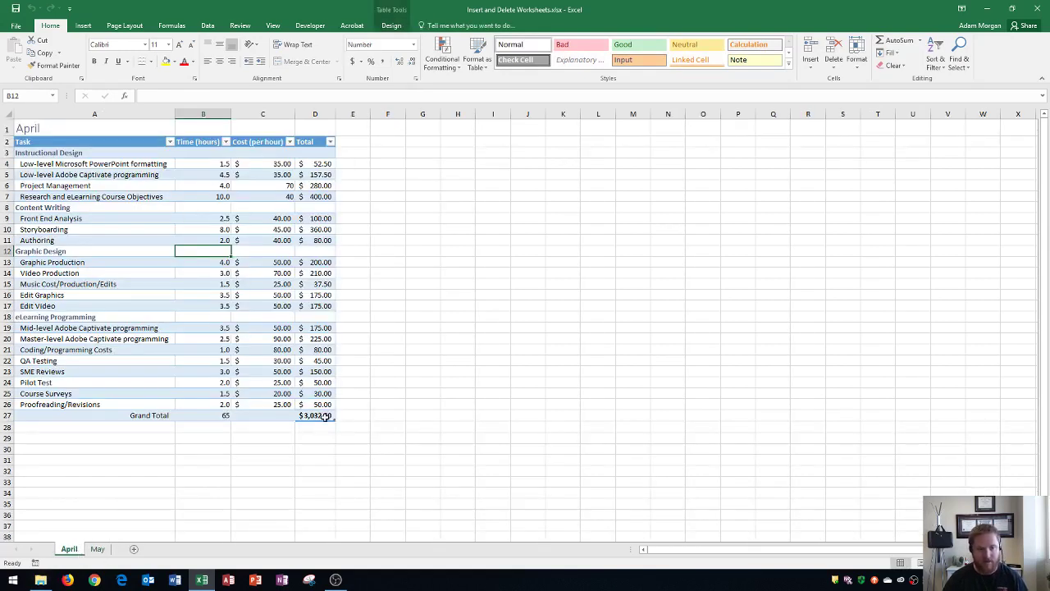
Step: Copy the April table A1:D27 into May at A1, keeping source column widths
drag(324, 417, 41, 82)
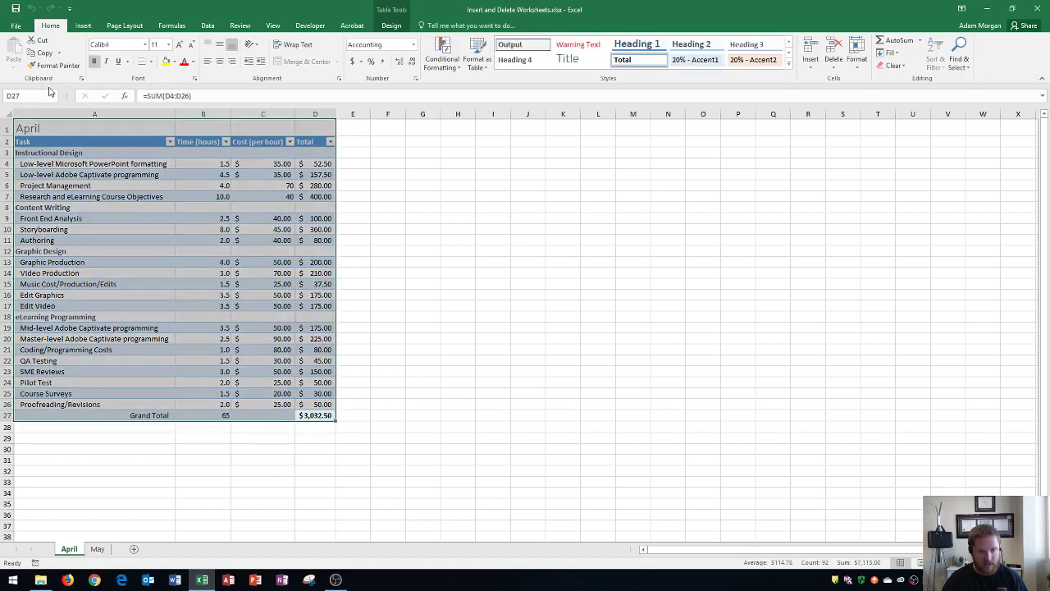
key(ctrl+c)
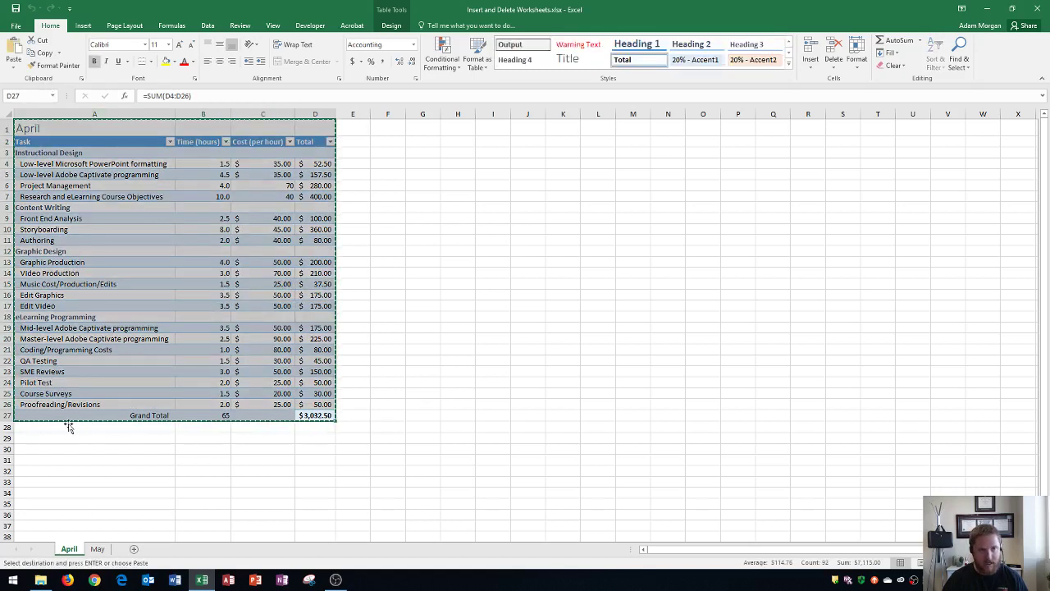
click(98, 548)
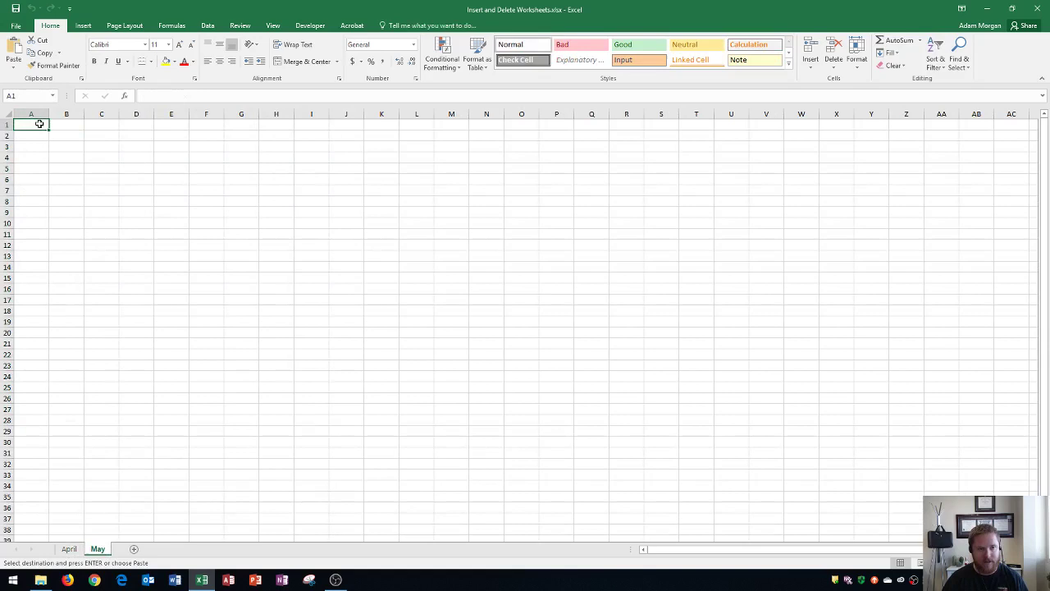
key(ctrl+v)
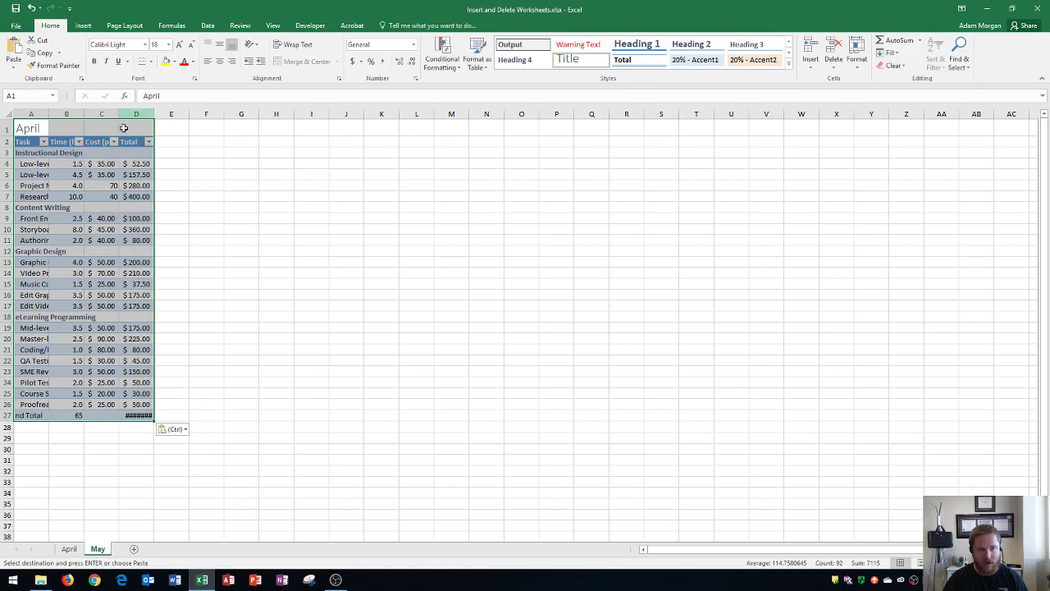
click(185, 430)
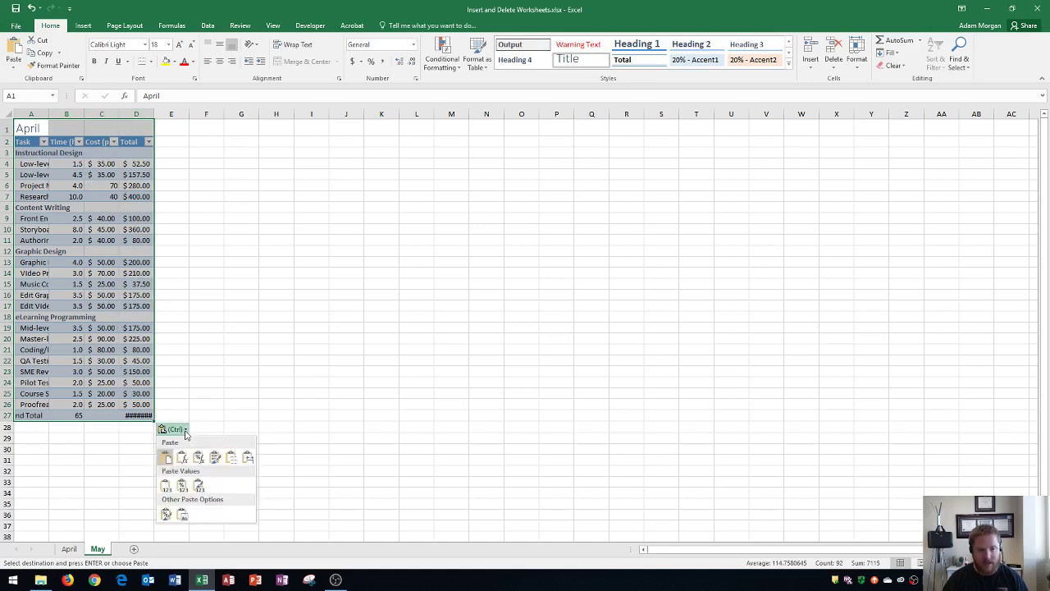
click(247, 458)
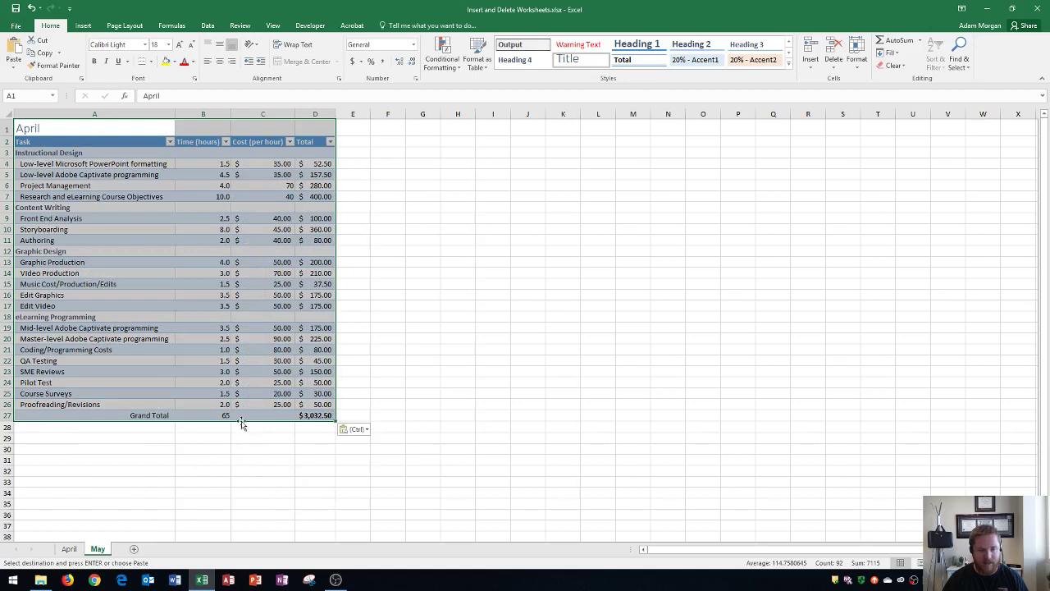
Step: Duplicate the May sheet with a Ctrl-drag of its tab and rename the copy June
click(51, 127)
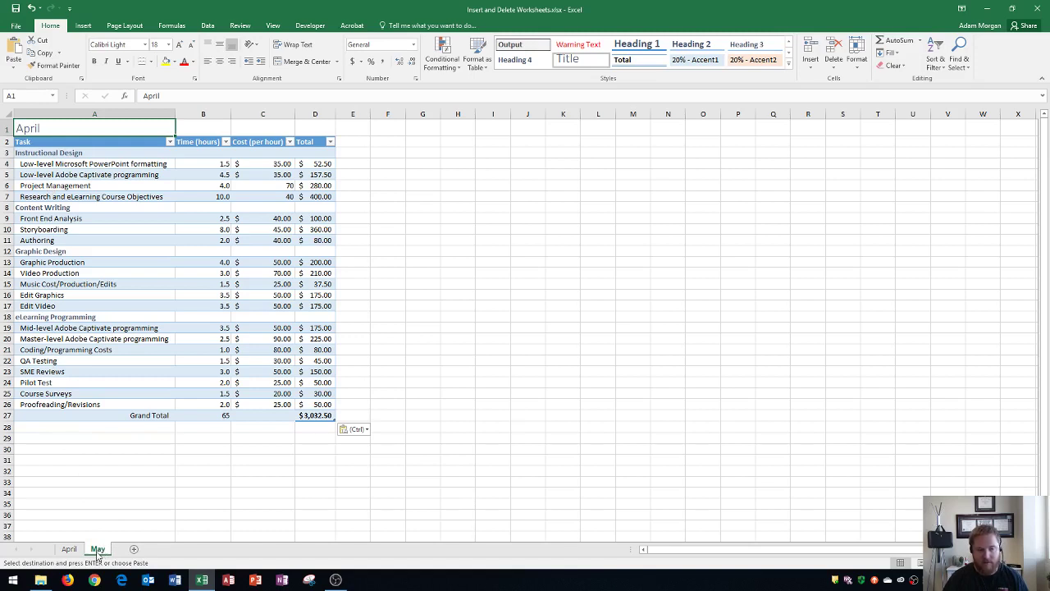
key(ctrl)
key(Escape)
key(ctrl)
key(Escape)
drag(98, 551, 120, 551)
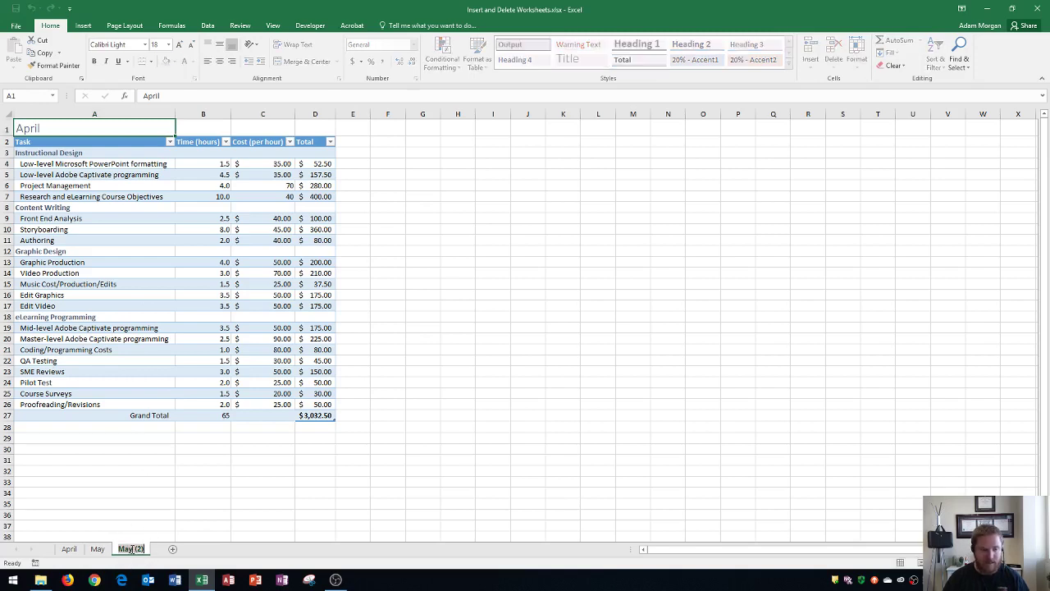
double_click(131, 549)
text(June)
key(Return)
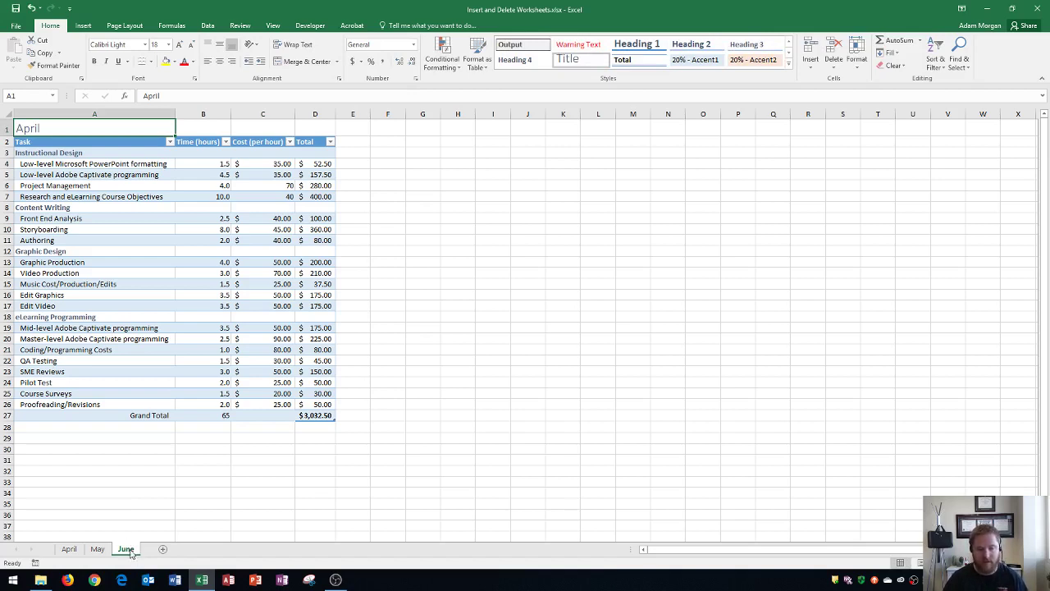
drag(127, 552, 86, 551)
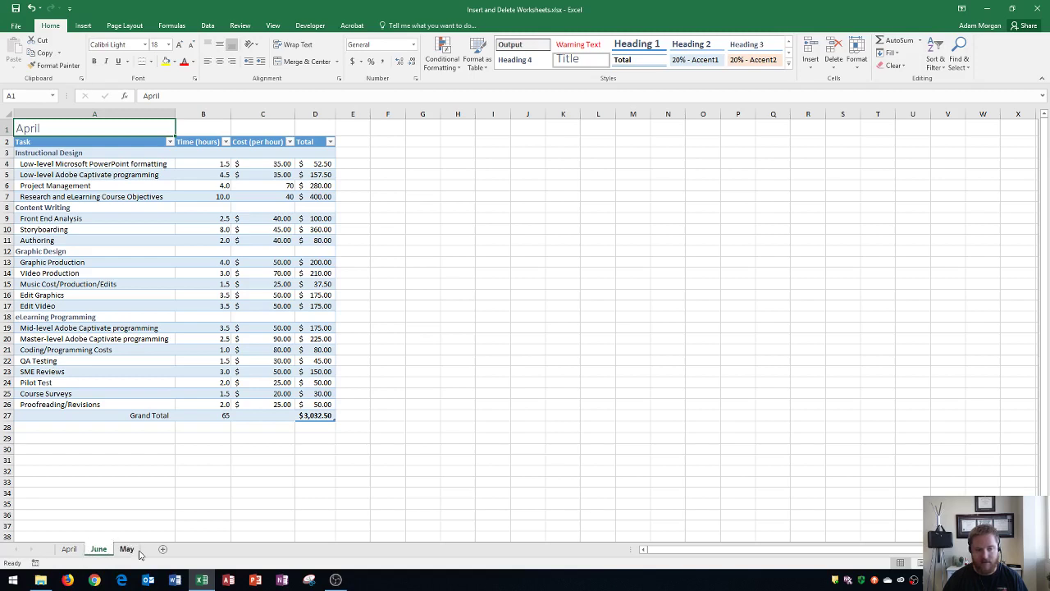
mouse_move(97, 552)
mouse_down()
mouse_move(145, 546)
mouse_move(86, 547)
mouse_move(147, 548)
mouse_up()
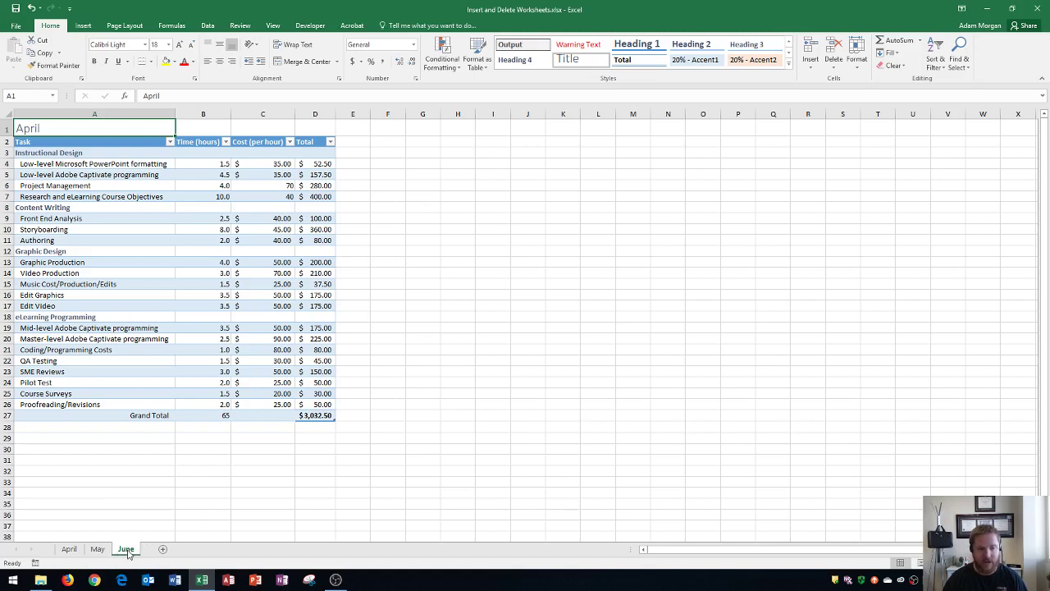
Step: Delete the June worksheet and confirm the permanent deletion
right_click(128, 554)
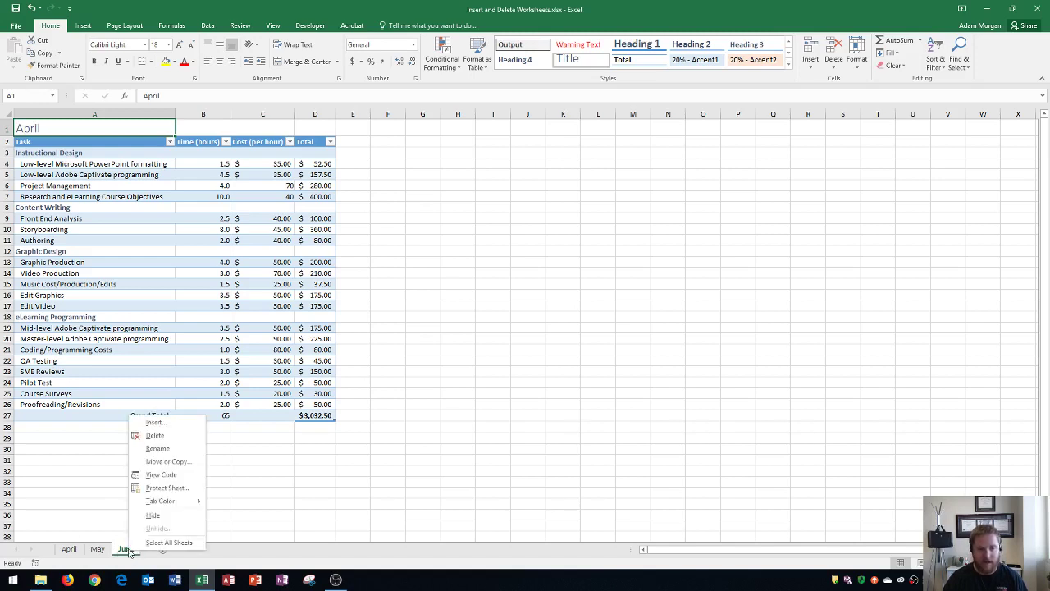
click(155, 435)
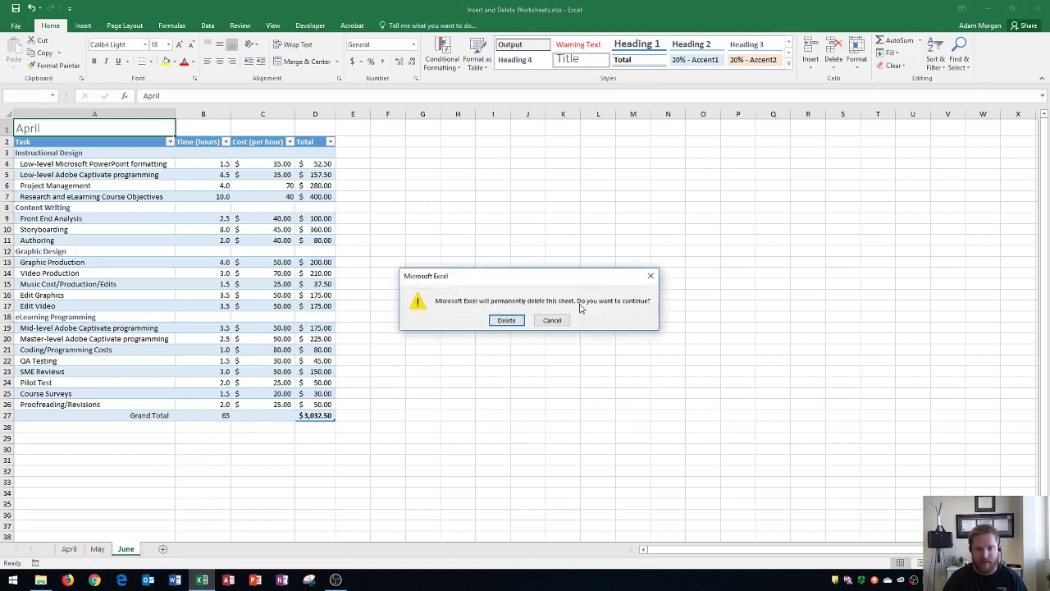
click(506, 321)
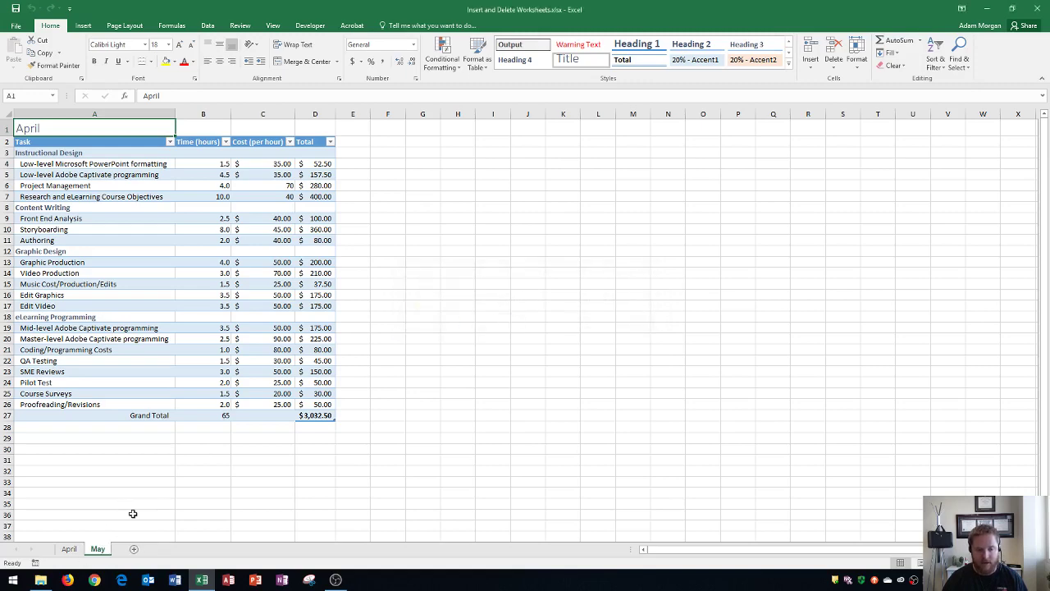